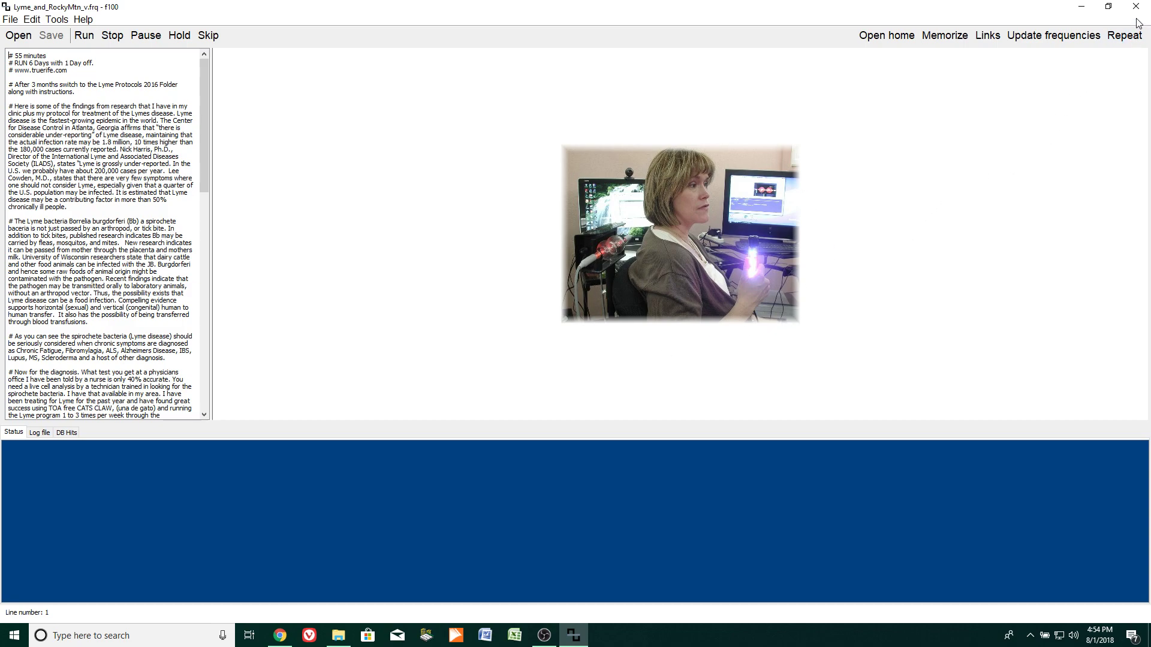
- Exit TrueRife F100 while the Lyme_and_RockyMtn_v.frq protocol is loaded
left_click(1136, 6)
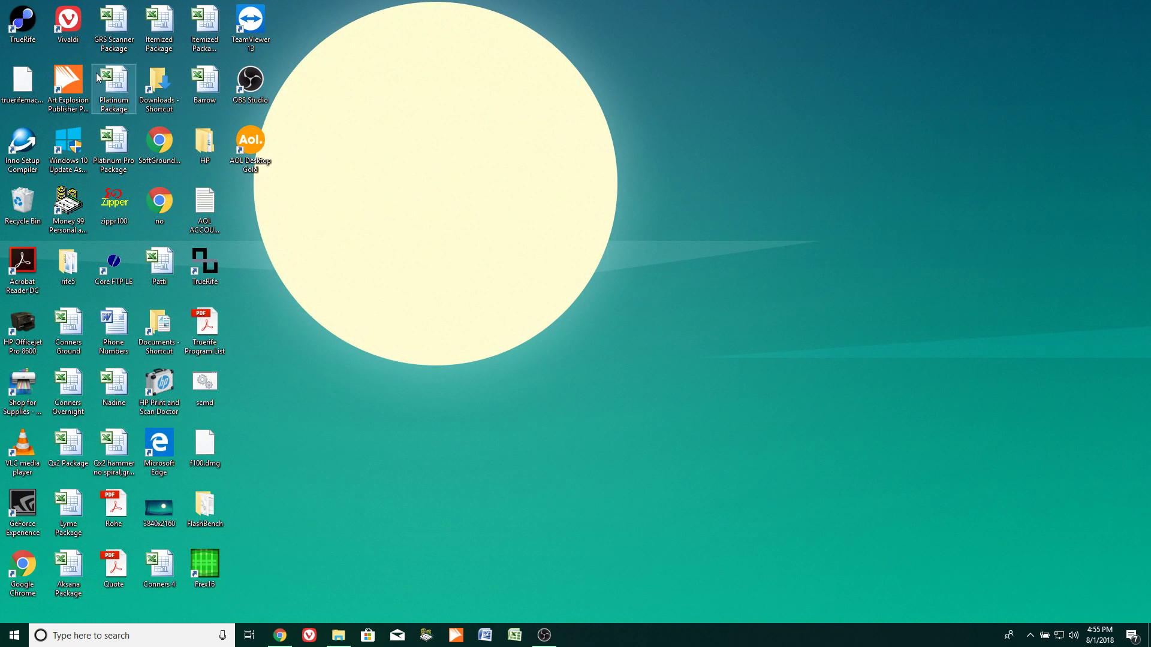
- Relaunch TrueRife F100 from its desktop shortcut
double_click(24, 25)
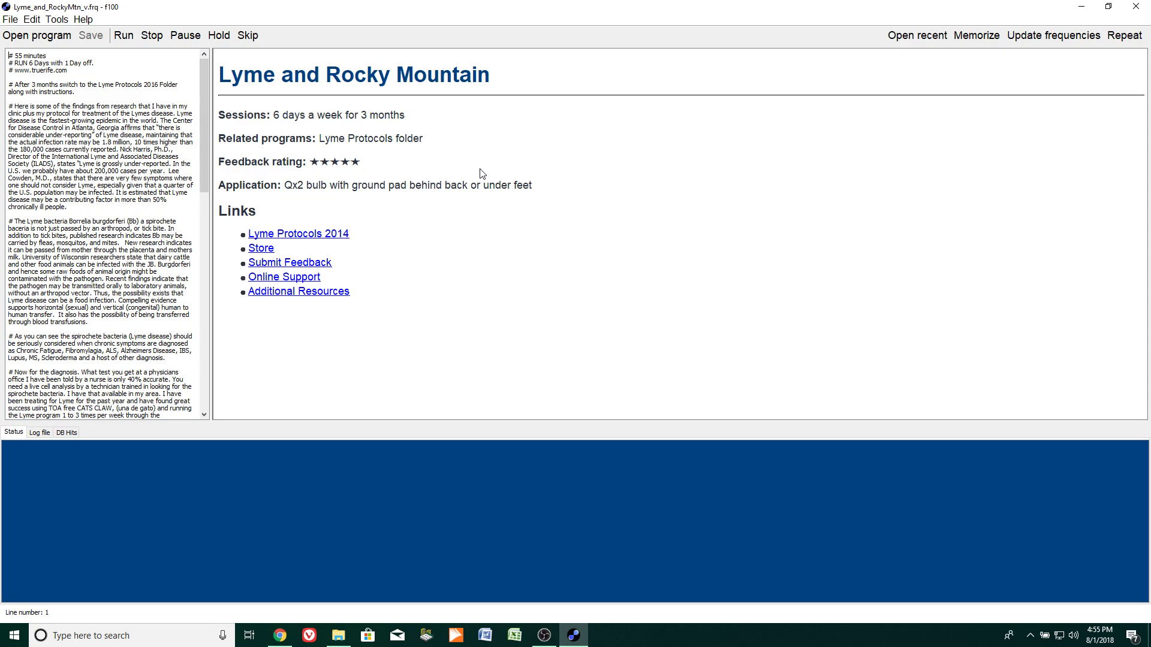
- Load Appendicitis 2.frq from the TrueRife Frequencies folder
left_click(48, 37)
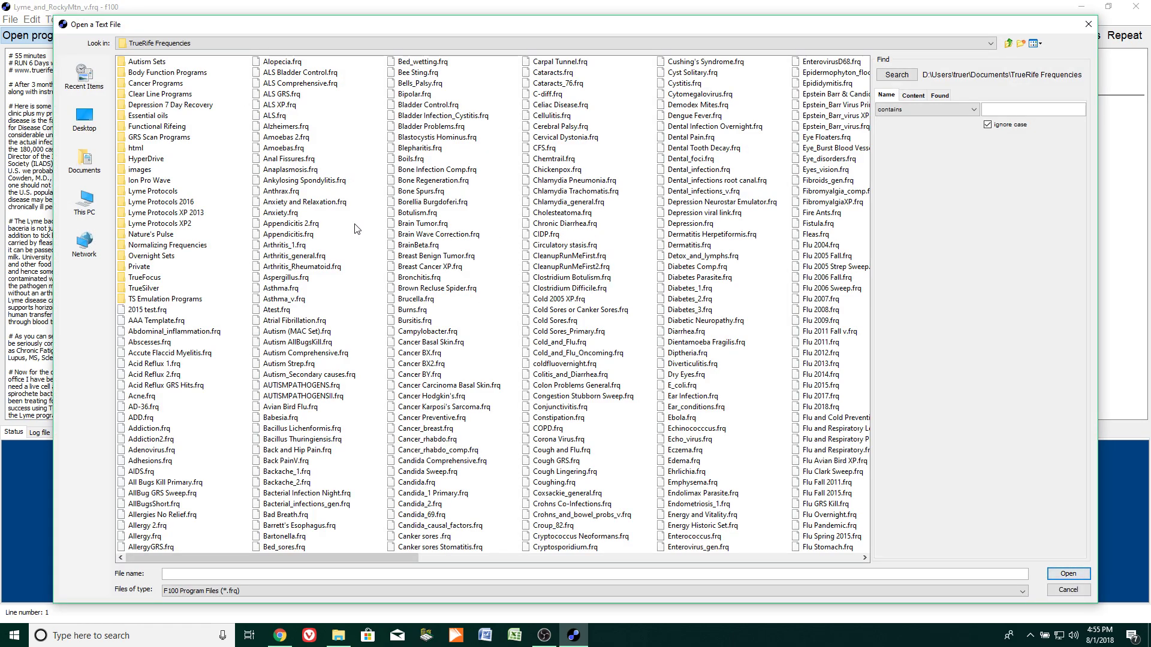
double_click(262, 224)
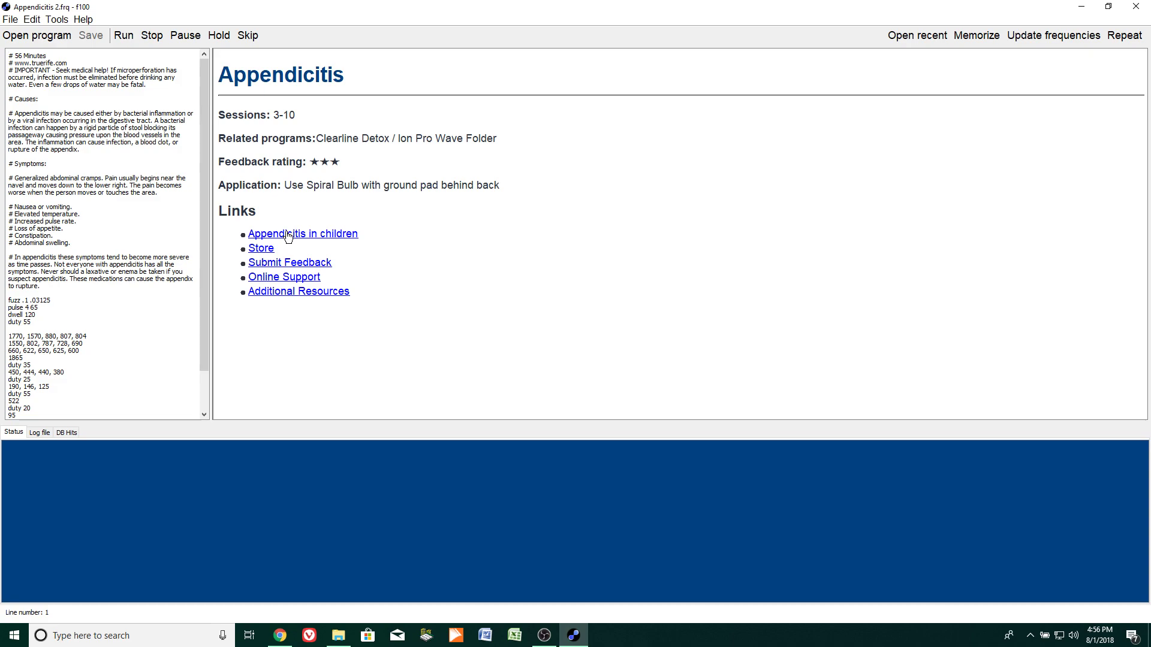
left_click(40, 37)
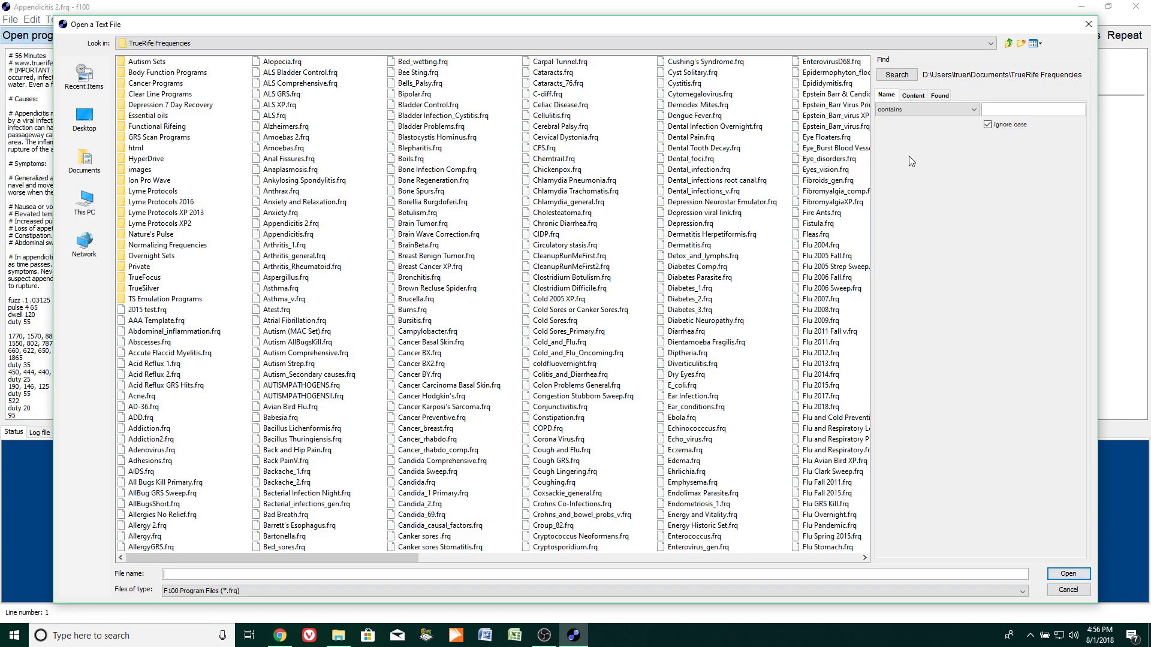
- Search the frequency folders for 'lyme' and open Lyme Disease Fundamental.frq
left_click(996, 115)
left_click(897, 74)
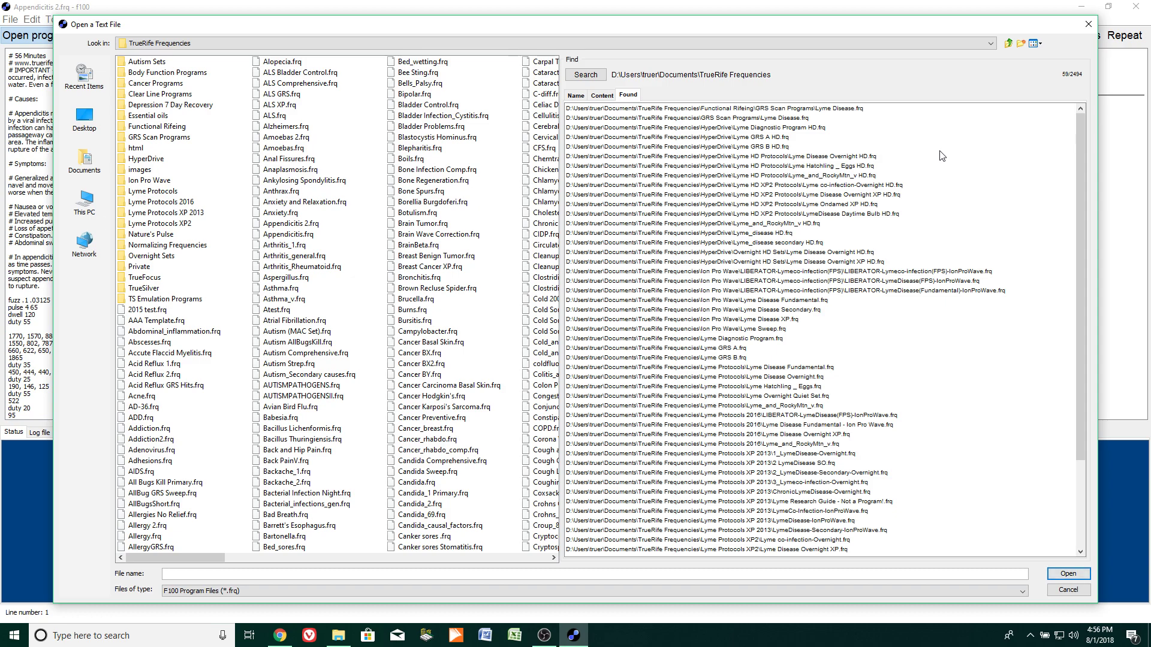
left_click_drag(1082, 273, 1075, 249)
left_click(649, 368)
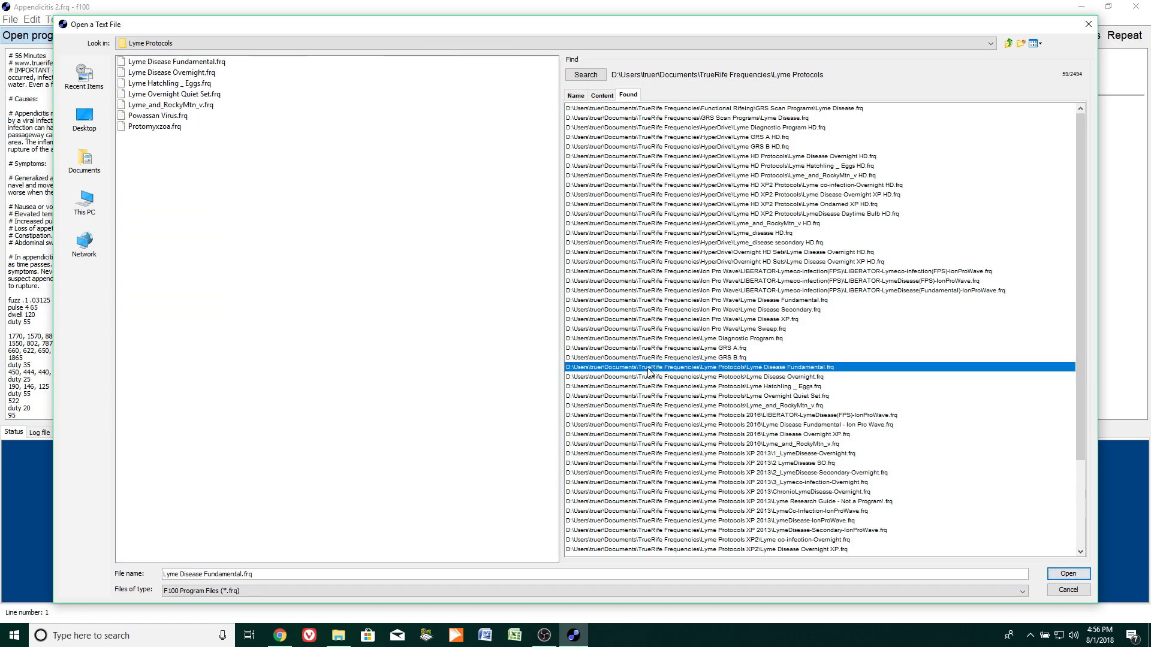
left_click(1067, 574)
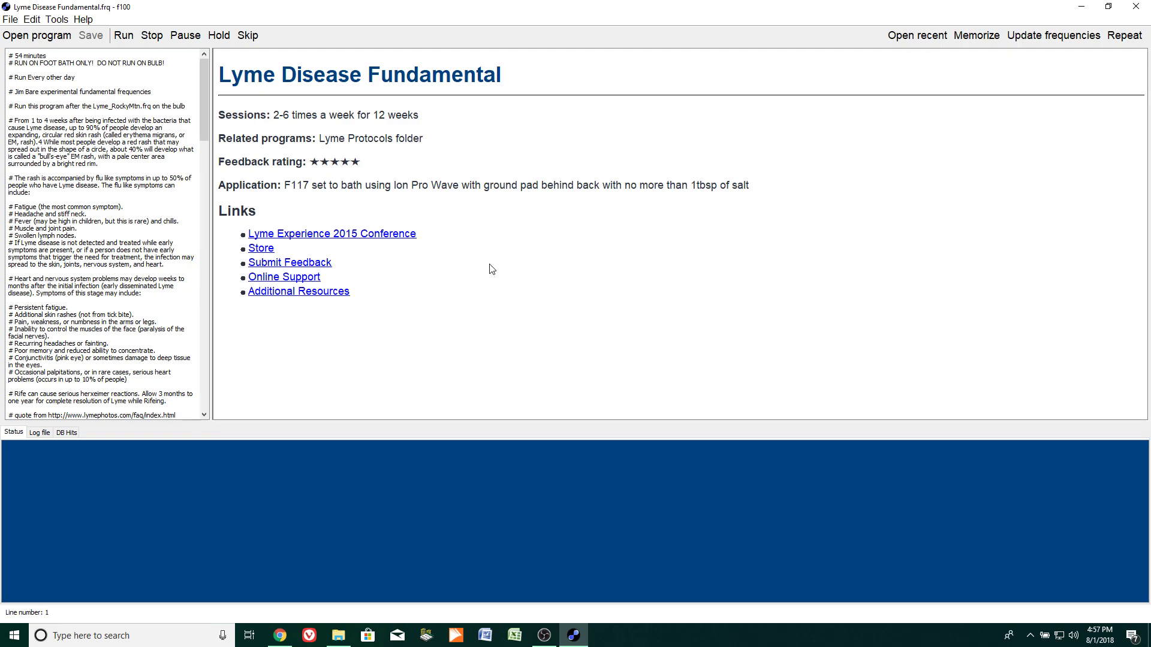
- Download the latest frequency files from the TrueRife web site
left_click(1043, 44)
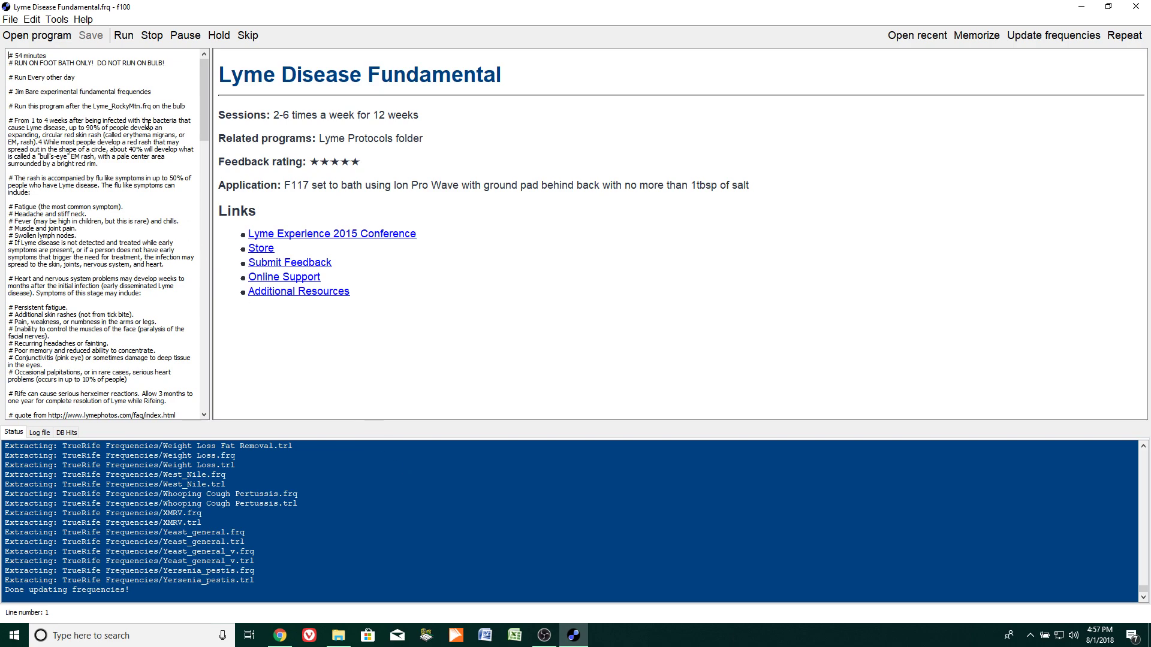
- Load Acid Reflux 1.frq and start running it
left_click(16, 37)
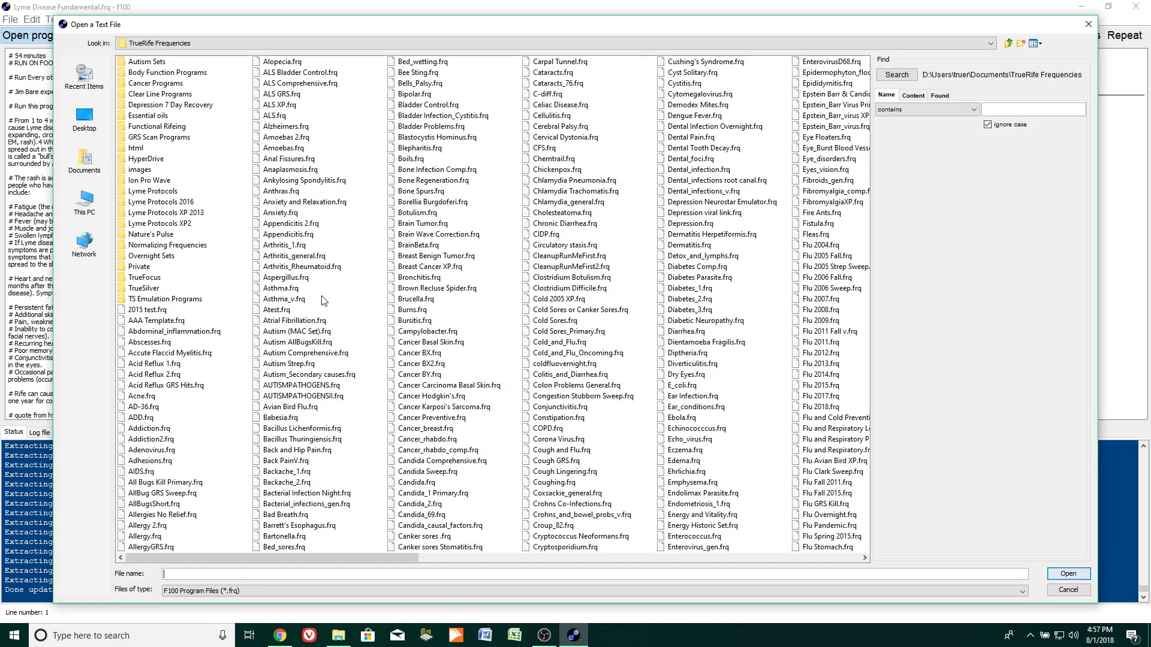
double_click(154, 364)
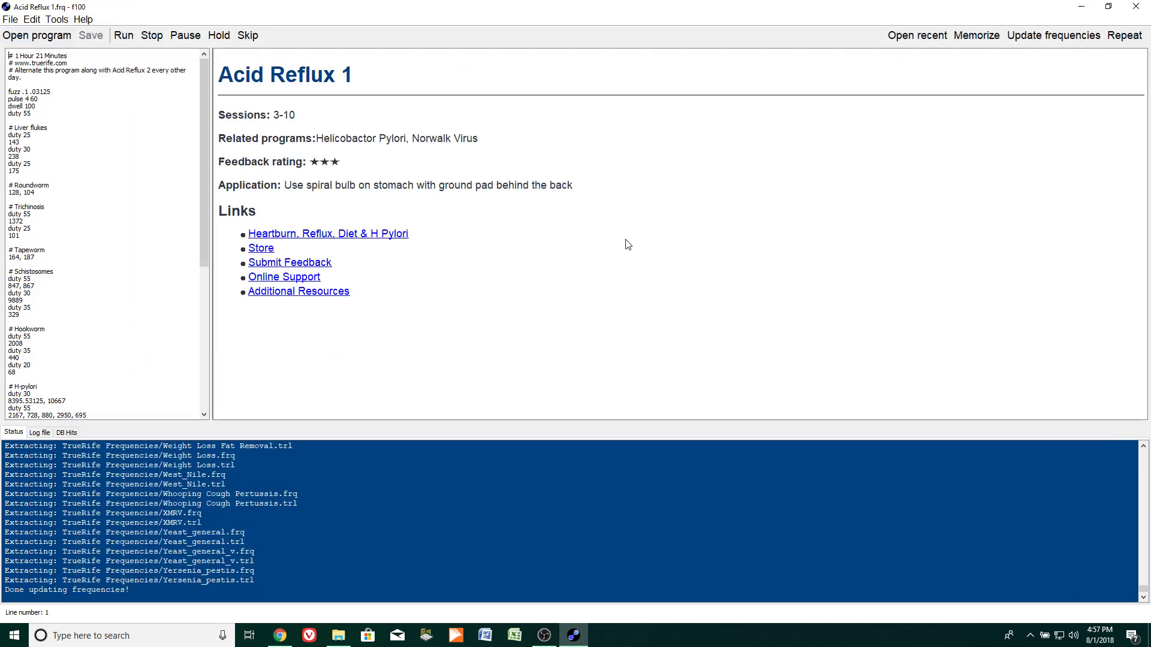
left_click(122, 36)
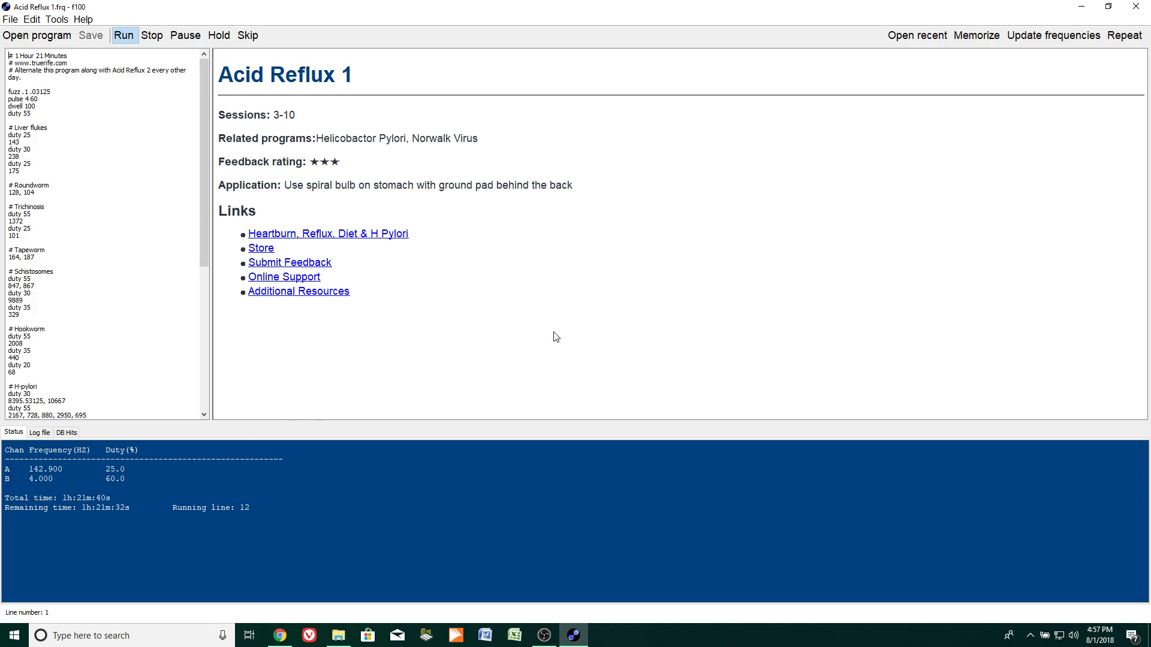
- Memorize the playing 142.931 frequency into DB Hits, then stop the Acid Reflux 1 run
left_click(68, 433)
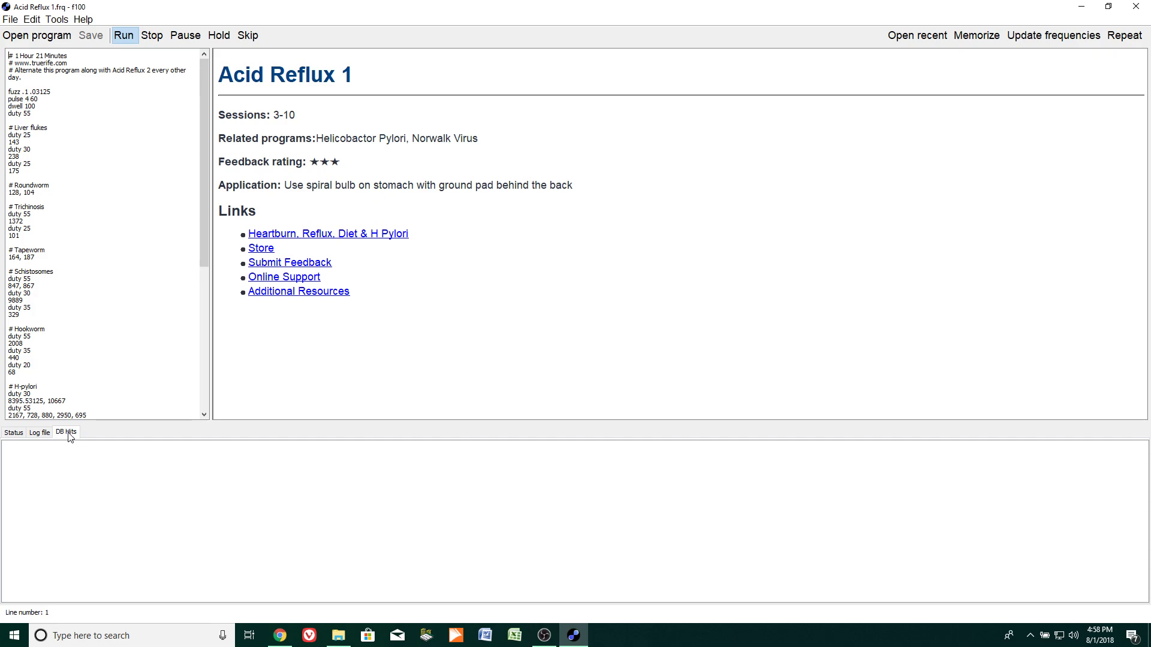
left_click(984, 37)
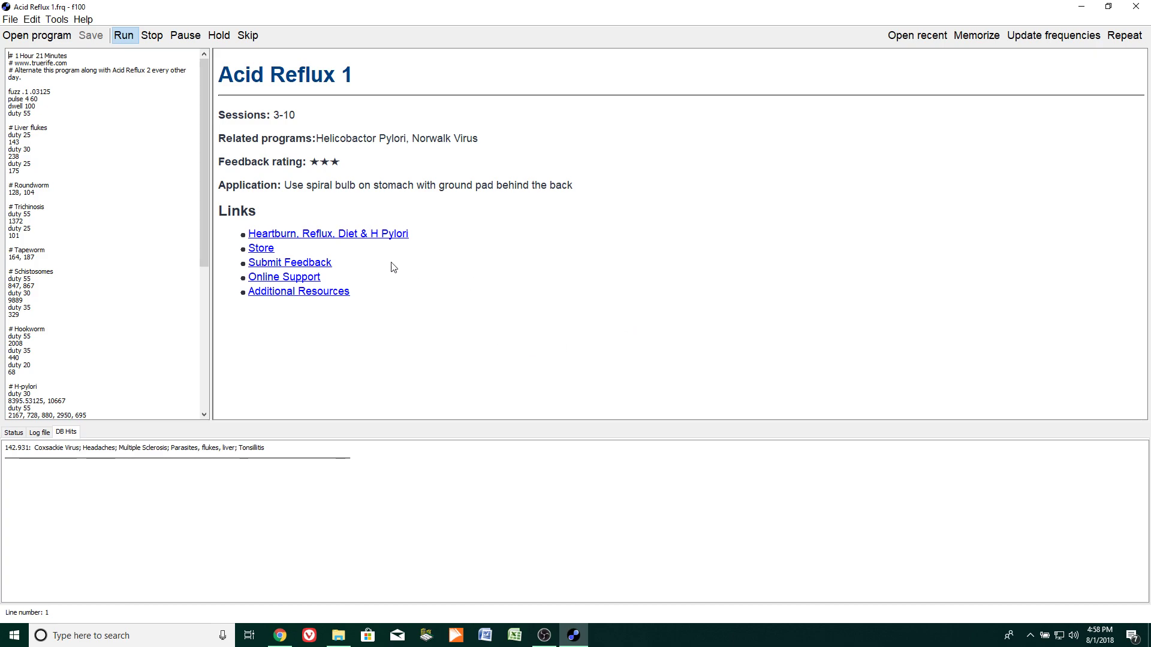
left_click(152, 36)
- Load Lyme_and_RockyMtn_v.frq from the Lyme Protocols folder
left_click(34, 36)
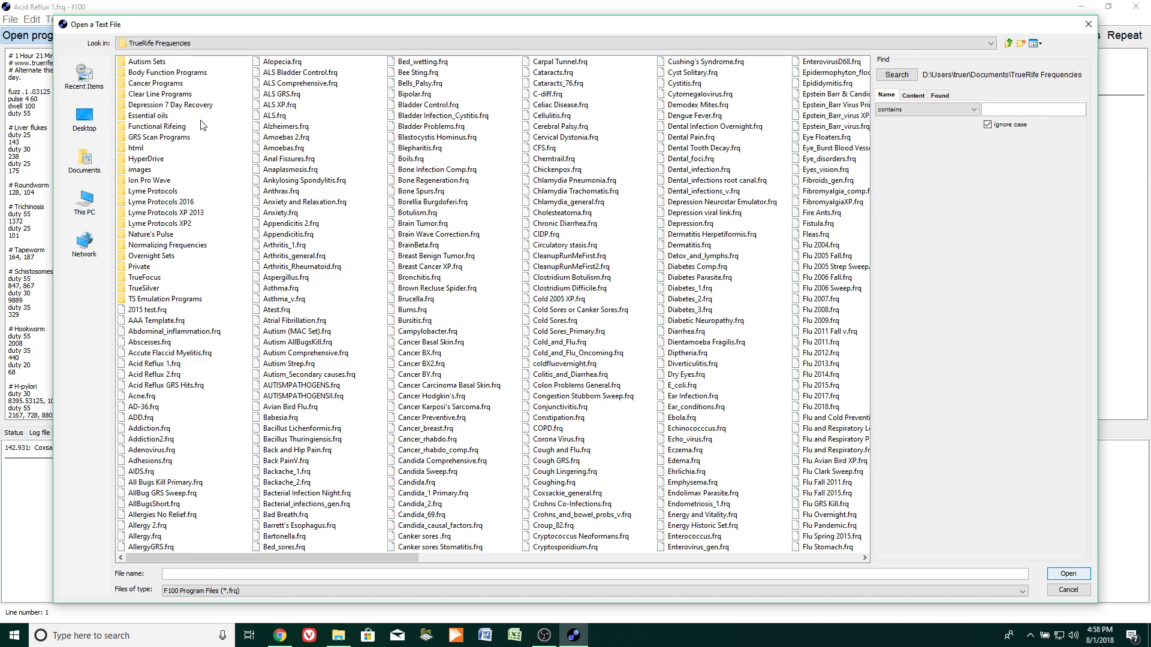
double_click(136, 192)
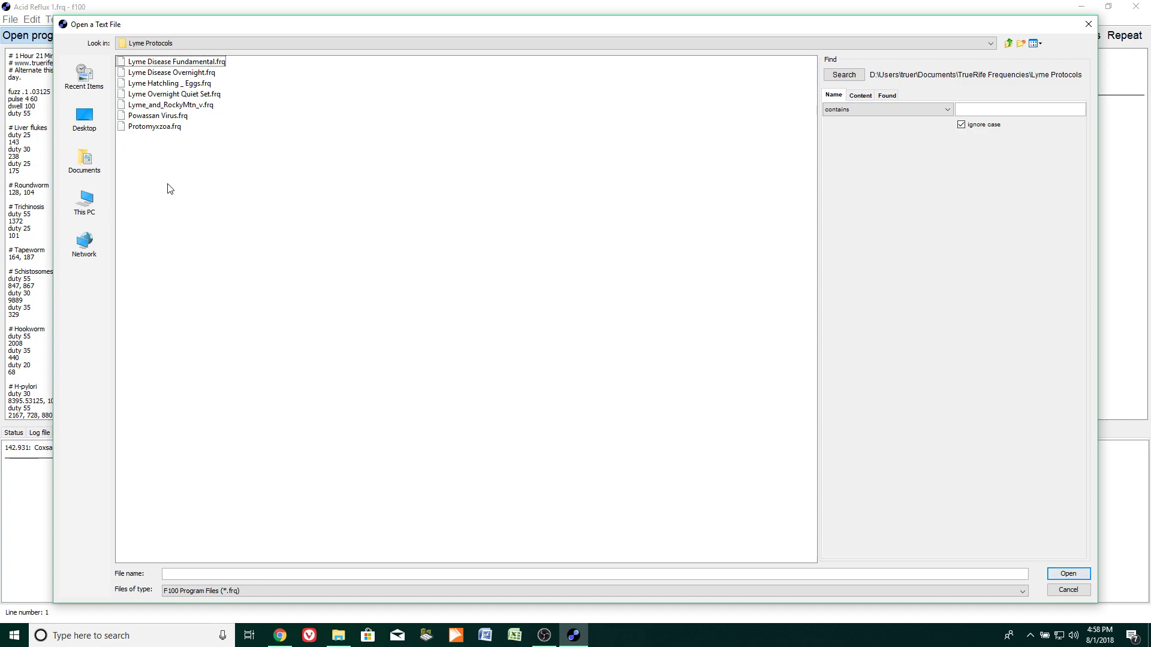
double_click(158, 105)
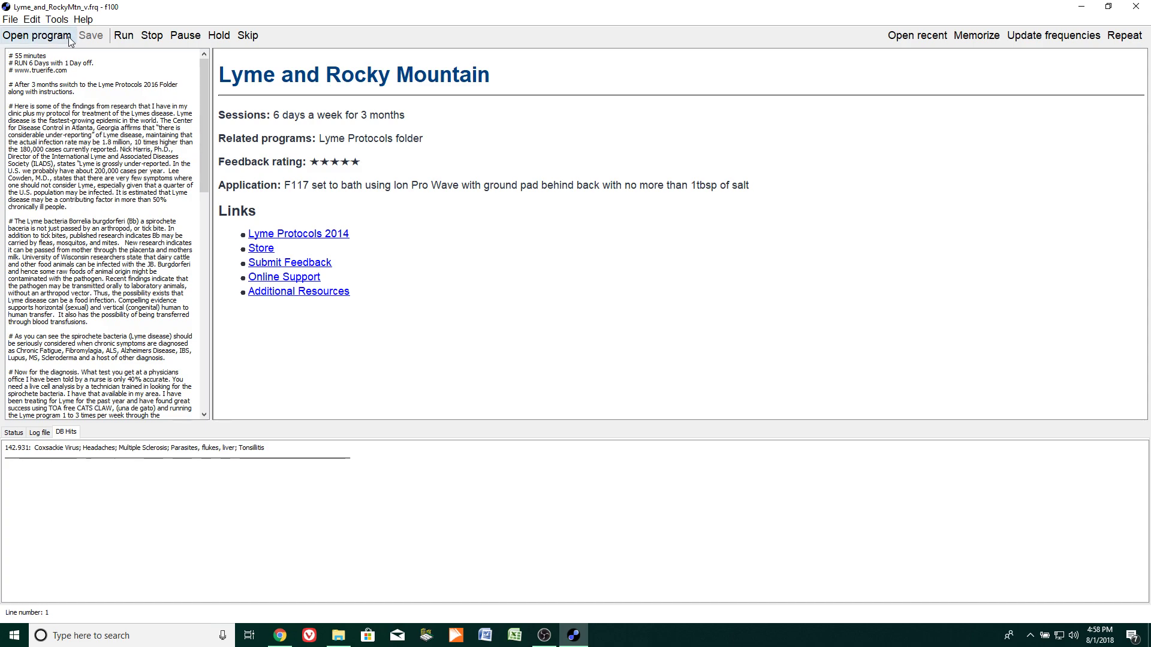
- Bring up the open-file dialog twice and cancel it both times without loading anything
left_click(11, 20)
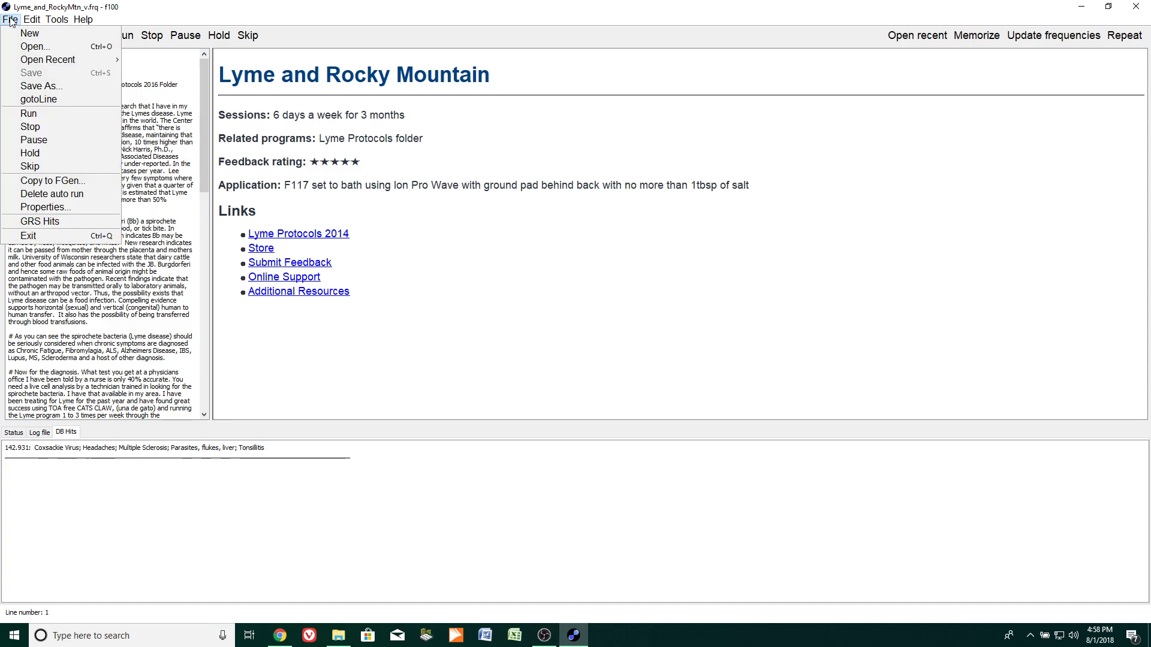
left_click(34, 48)
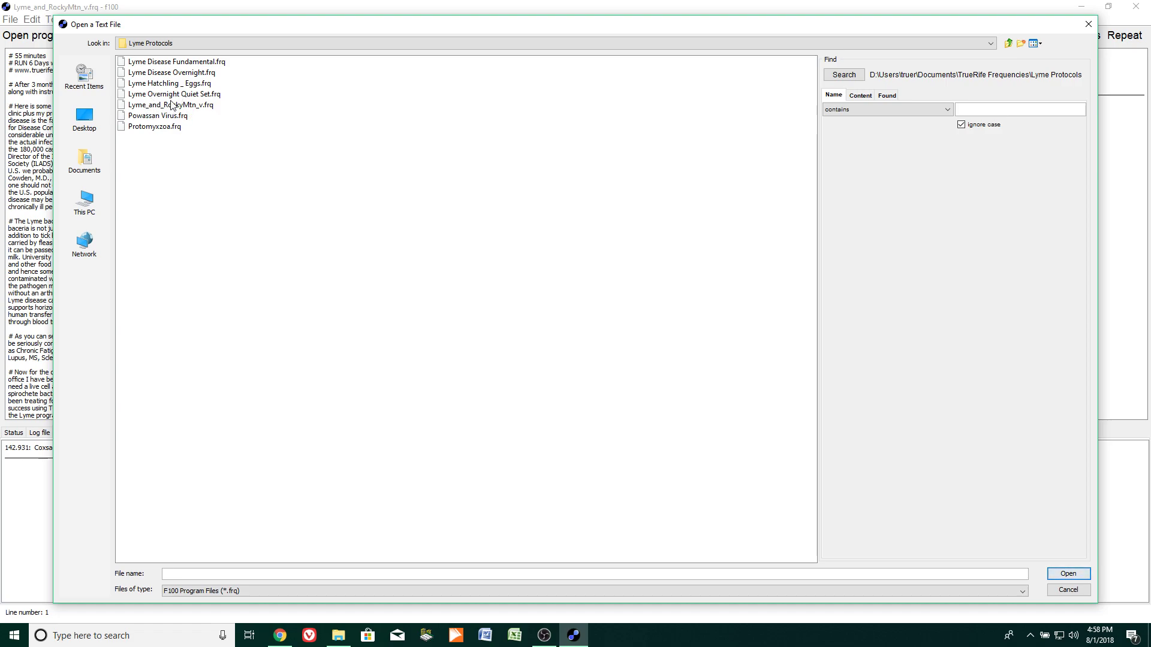
left_click(1088, 24)
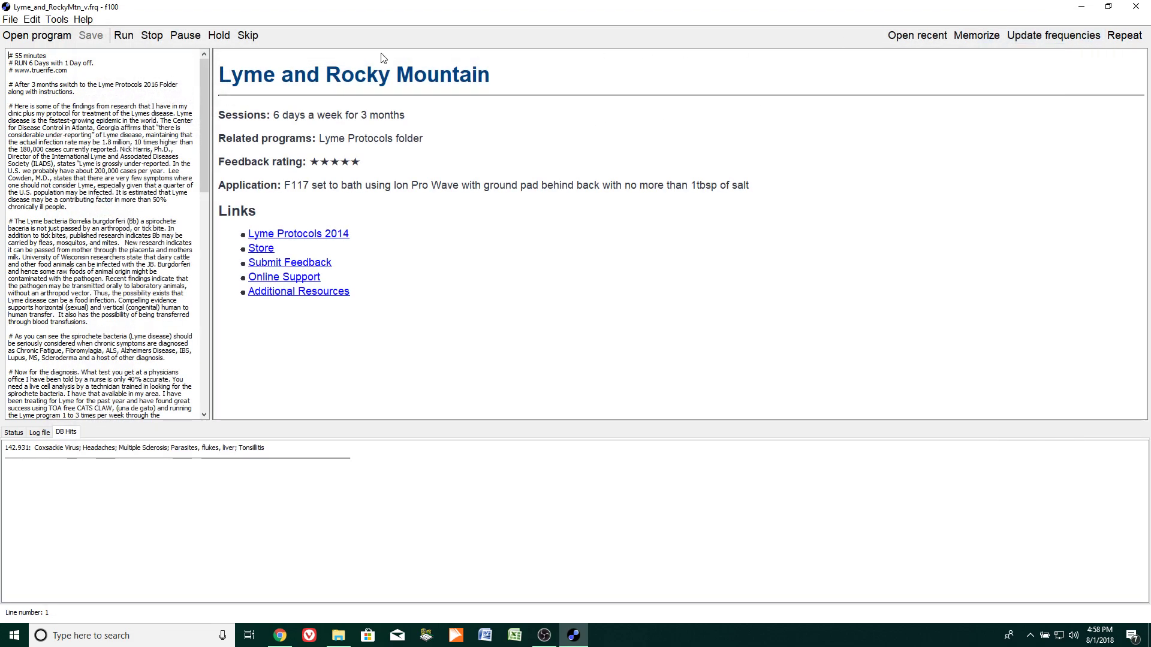
left_click(53, 36)
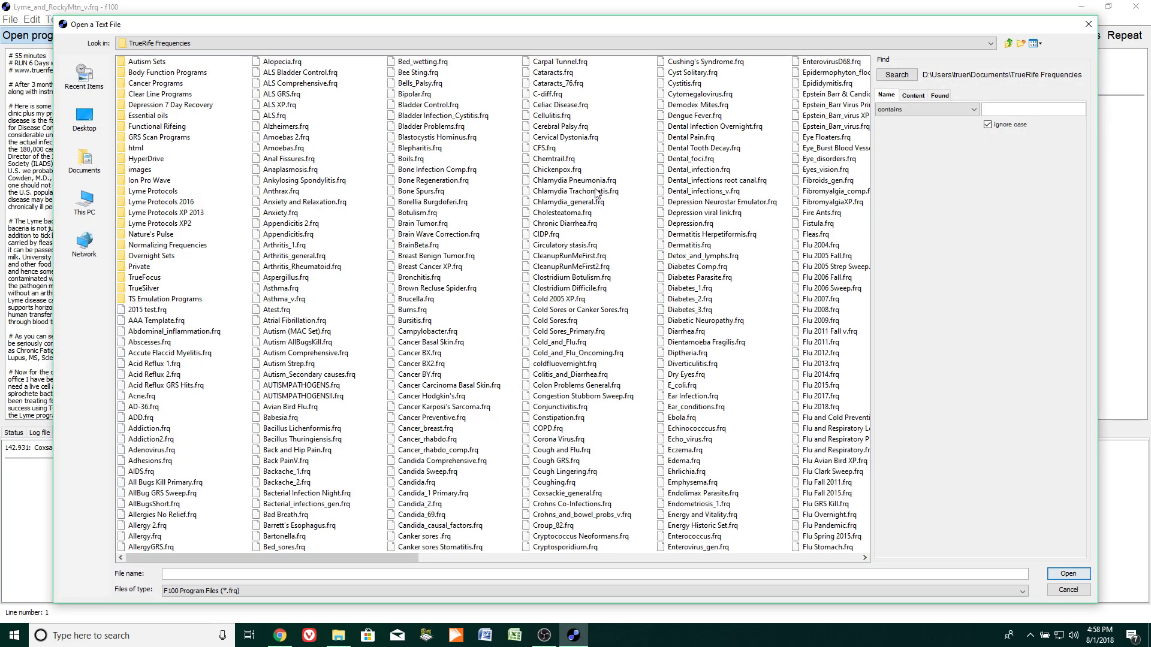
left_click(1088, 24)
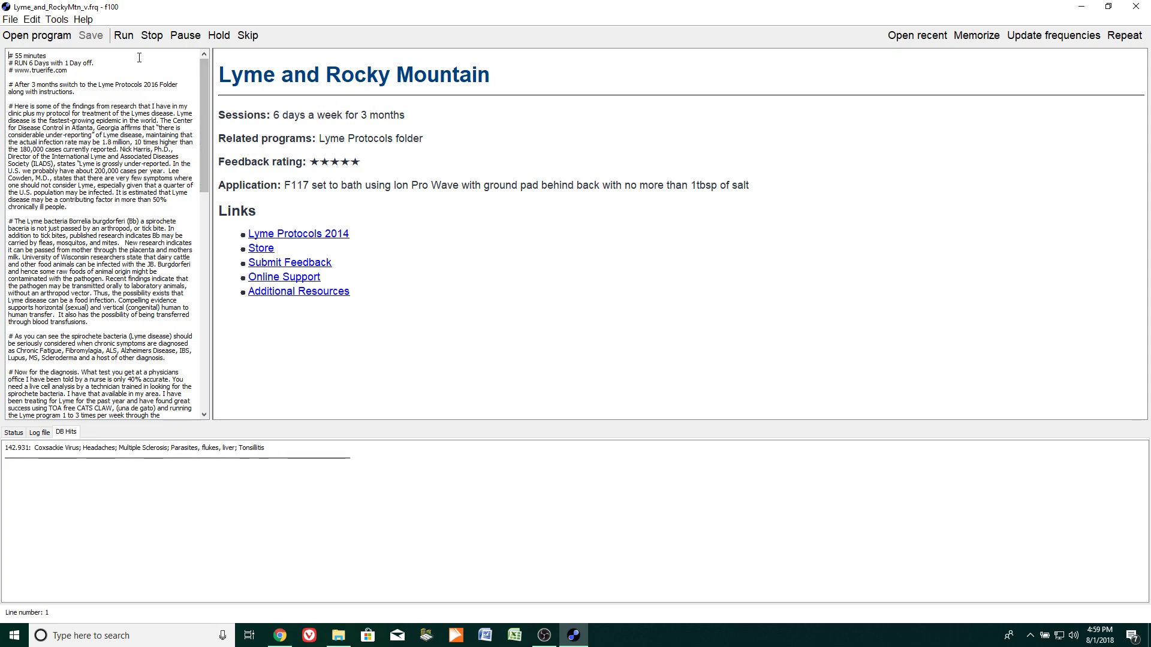
- Open Anxiety and Relaxation, Arthritis_general and Atrial Fibrillation together as one untitled.frq program
left_click(52, 38)
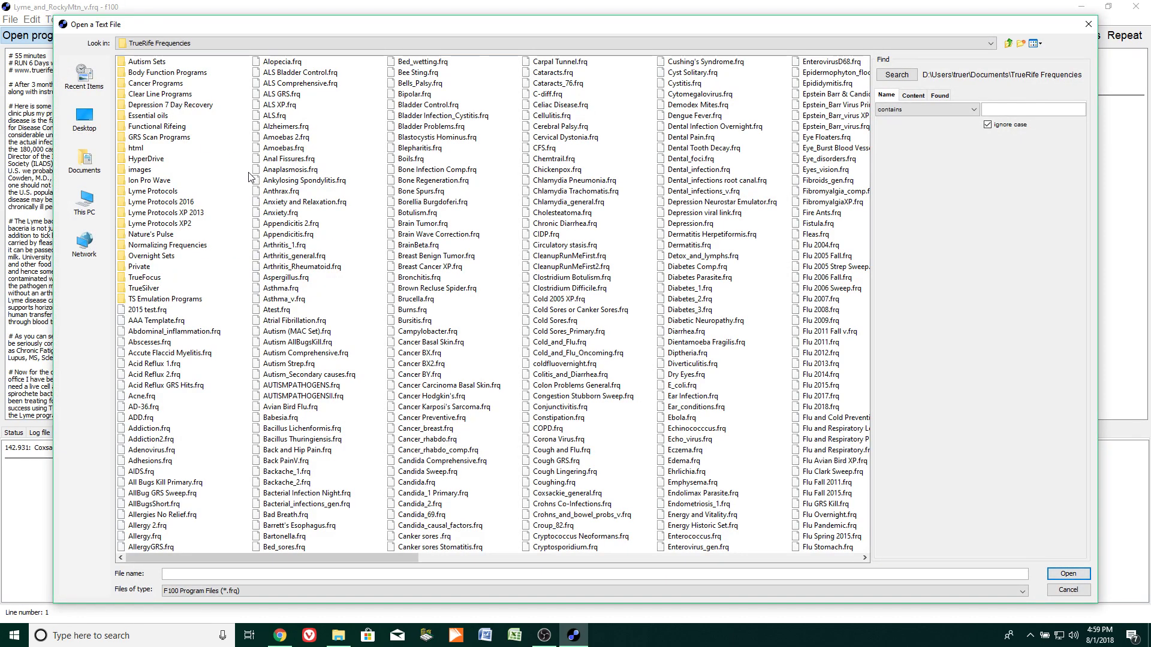
left_click(299, 204)
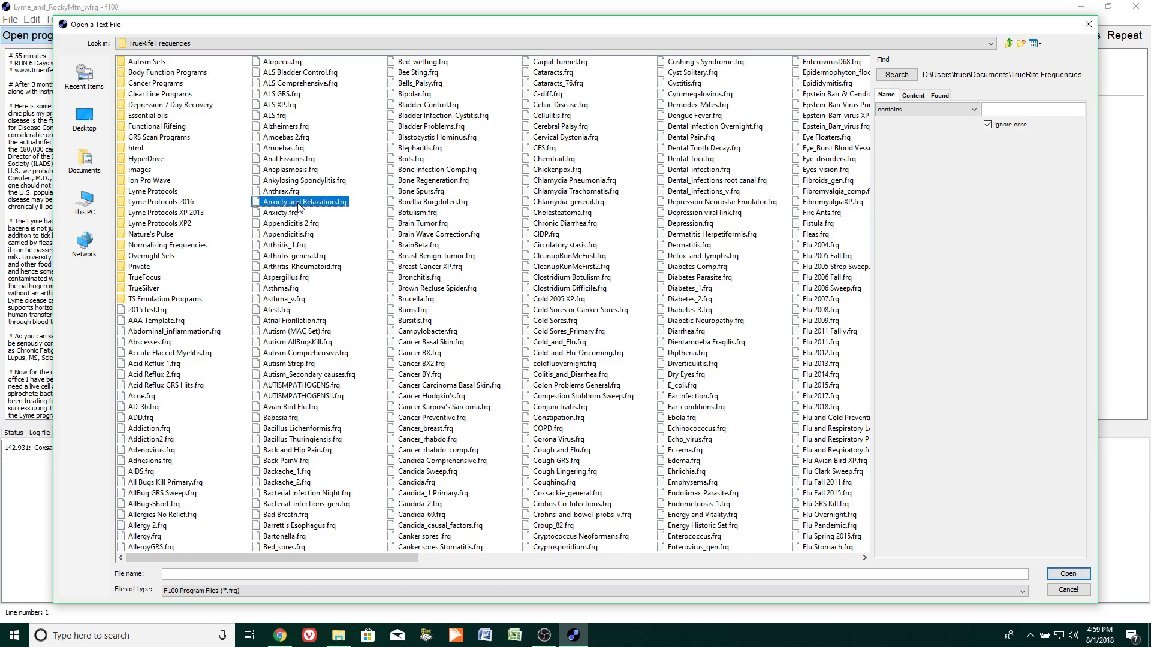
left_click(298, 257, "ctrl")
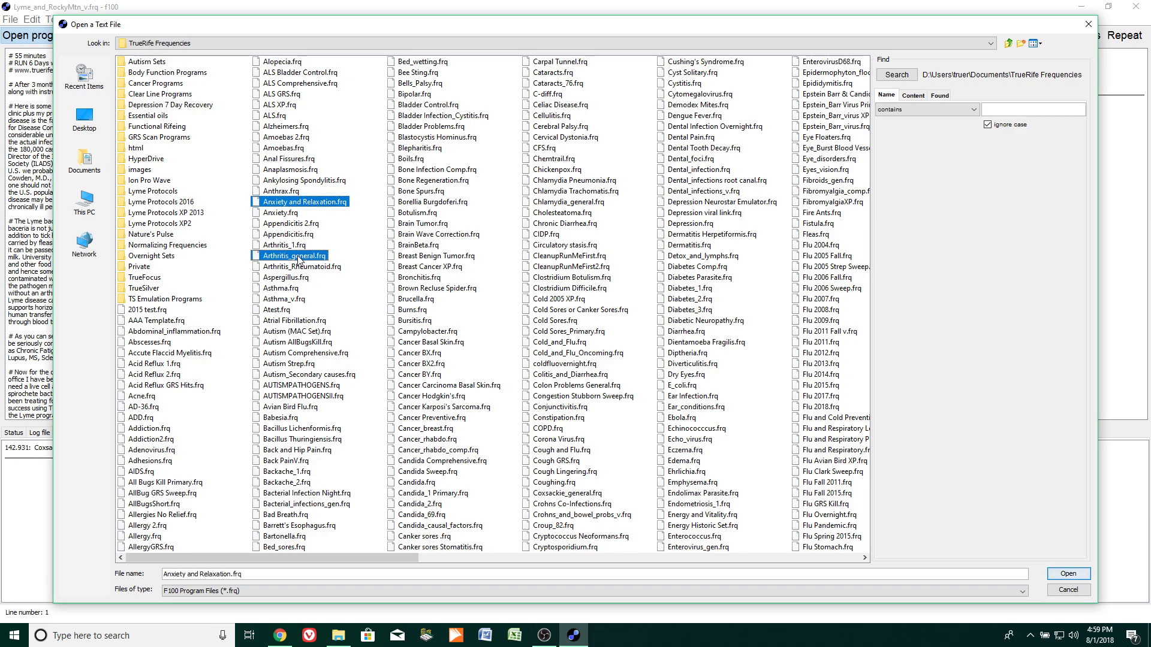
left_click(289, 324, "ctrl")
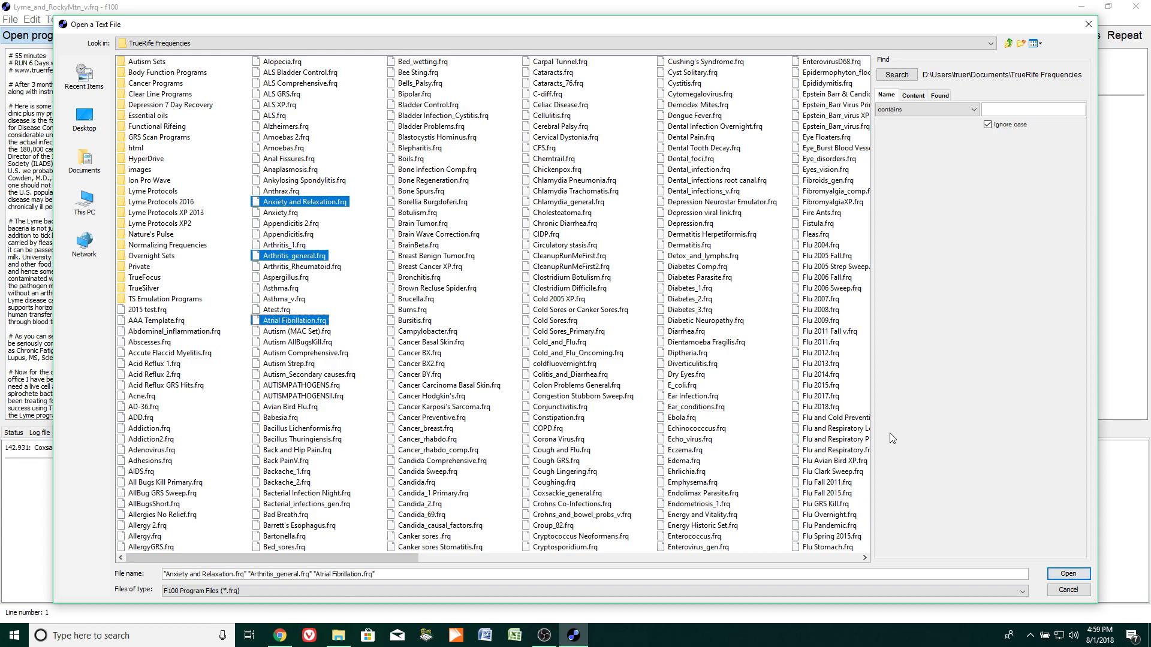
left_click(1067, 575)
left_click_drag(207, 344, 196, 113)
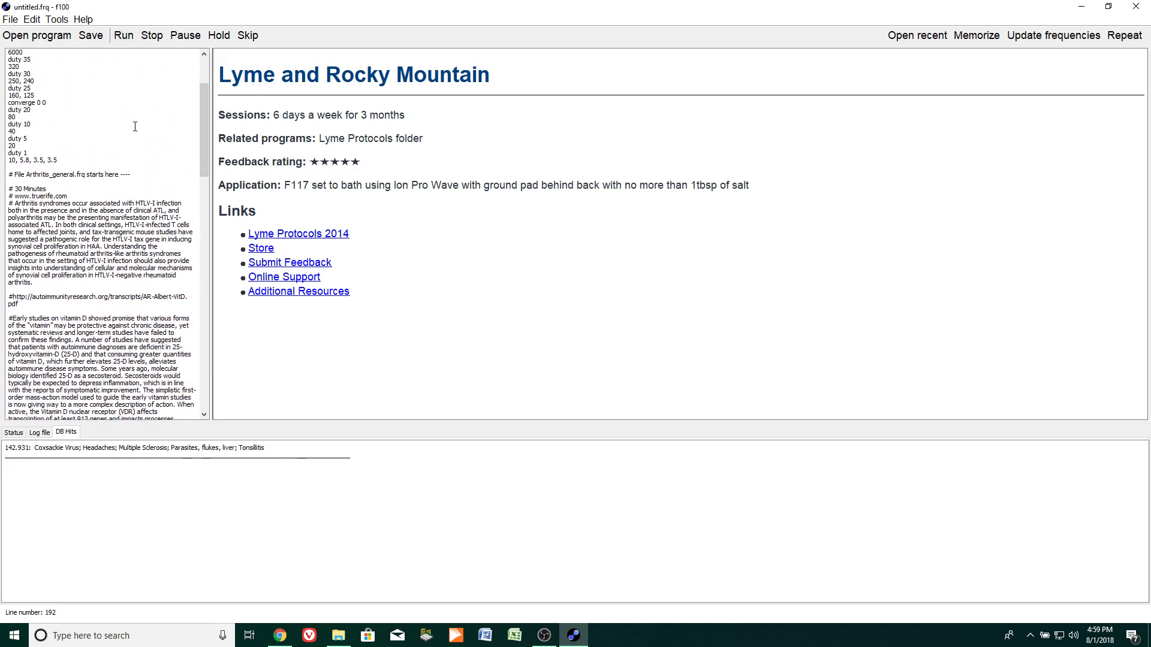
left_click(10, 20)
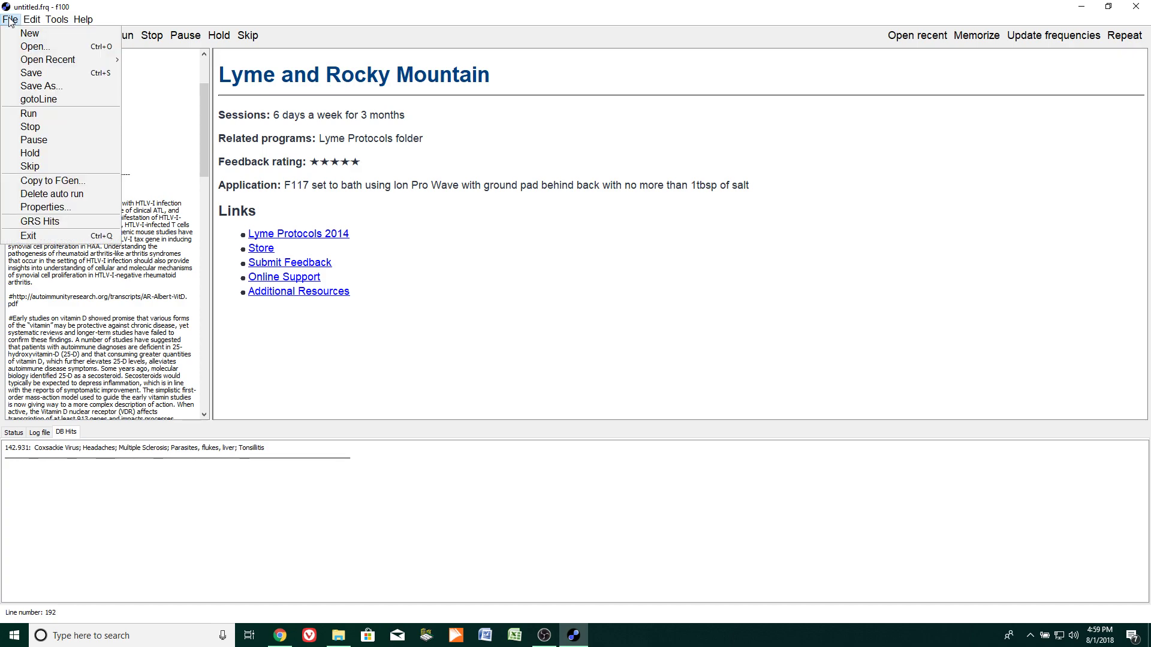